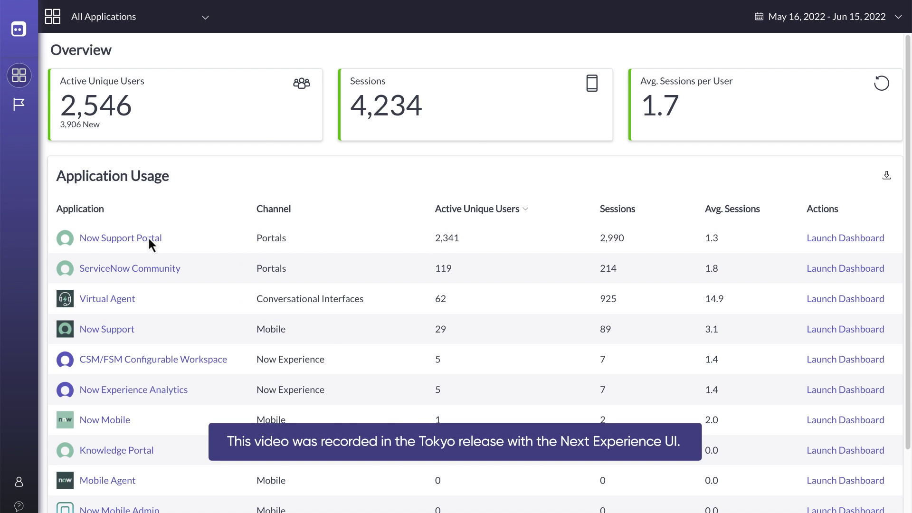
- Set the overview date range to Last 90 Days (Mar 17 – Jun 15, 2022)
click(147, 237)
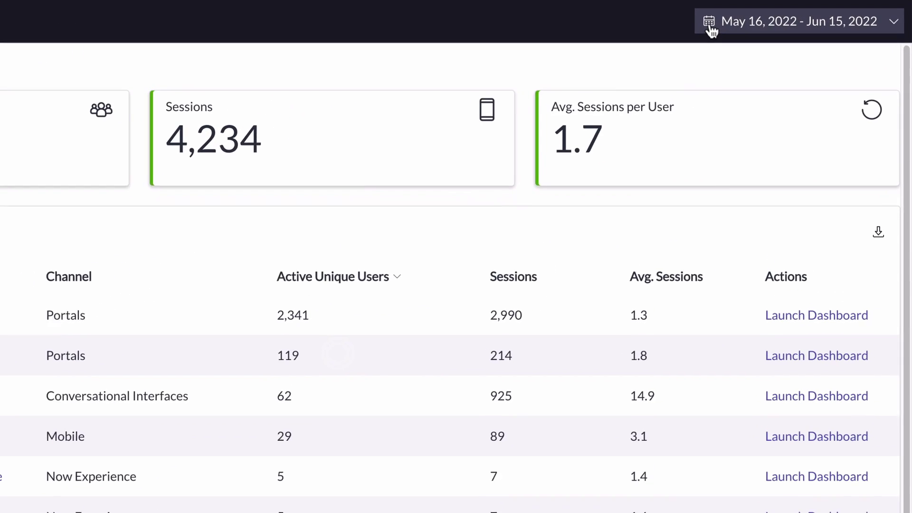
click(710, 27)
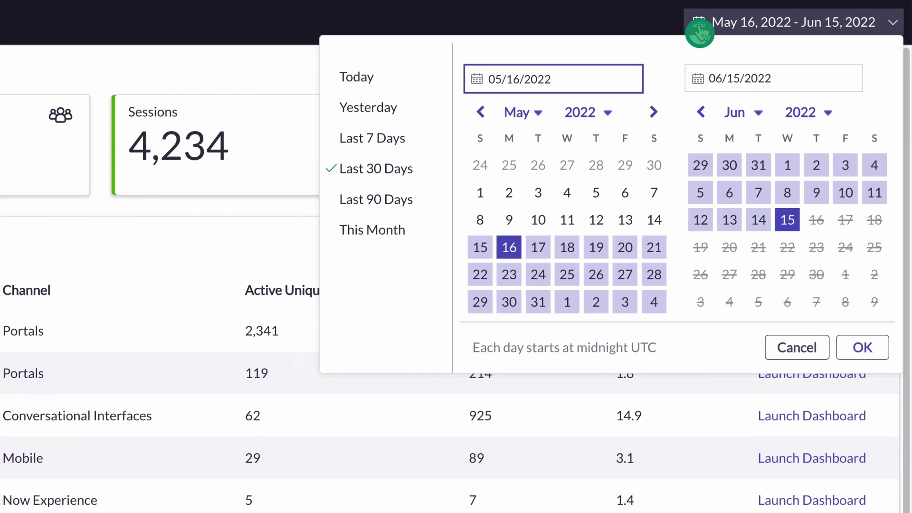
click(423, 203)
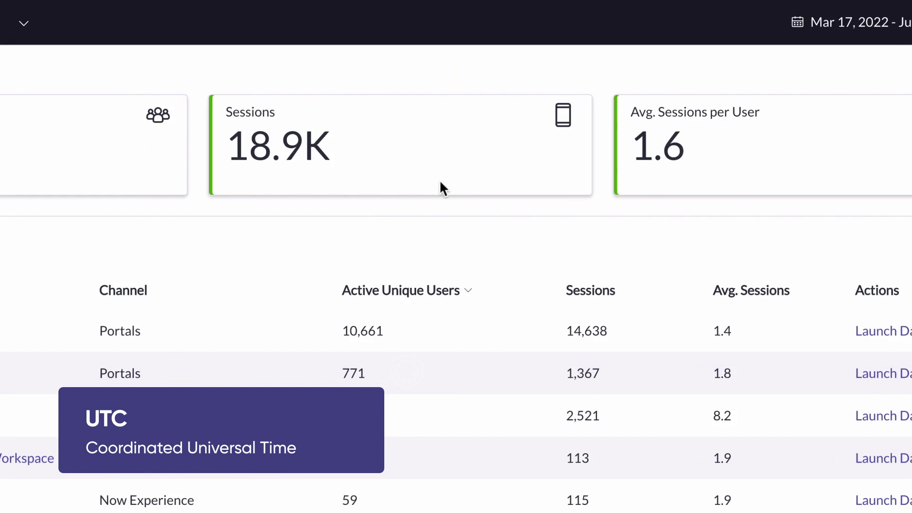
- Check the All Applications list without changing it, then launch the Now Support Portal dashboard
click(14, 28)
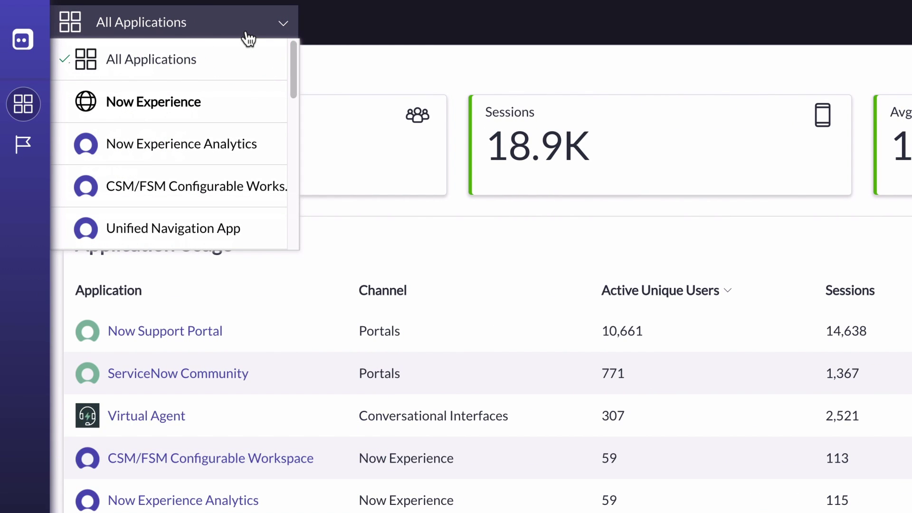
click(248, 38)
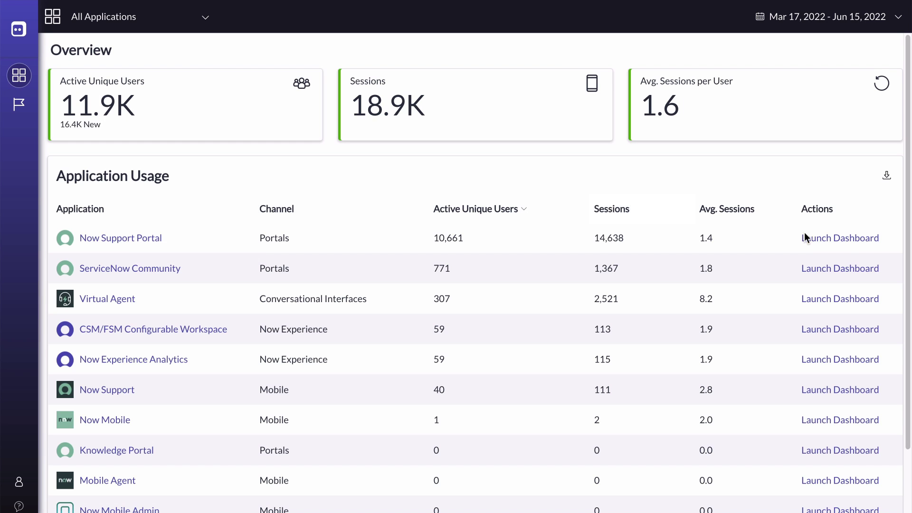
click(828, 241)
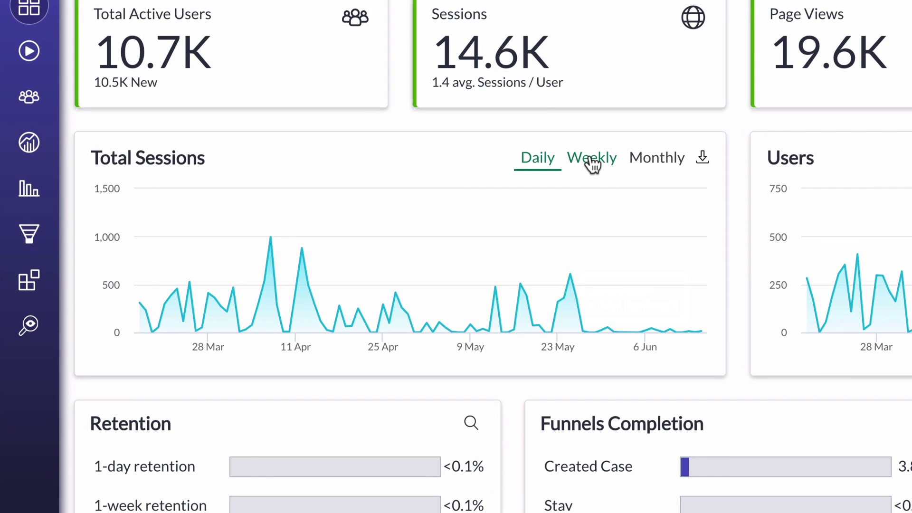
- Switch the Total Sessions chart from weekly to monthly totals
click(592, 163)
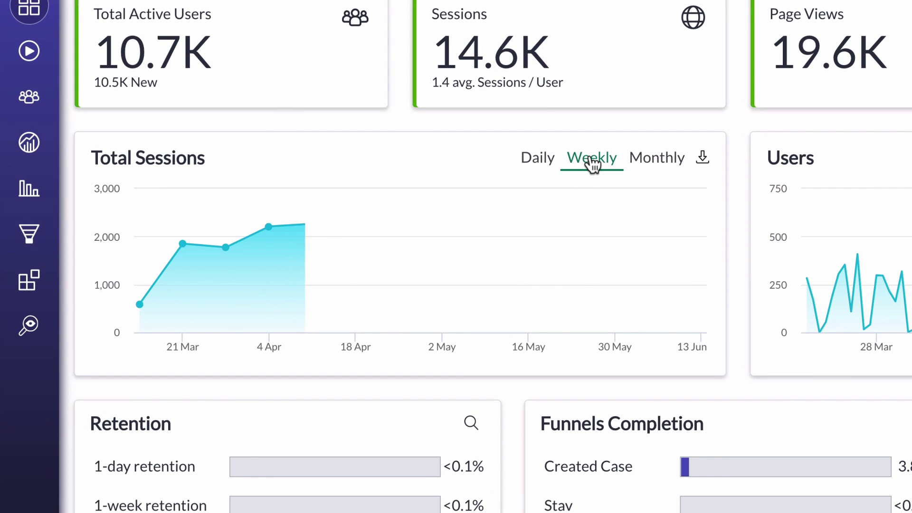
click(650, 164)
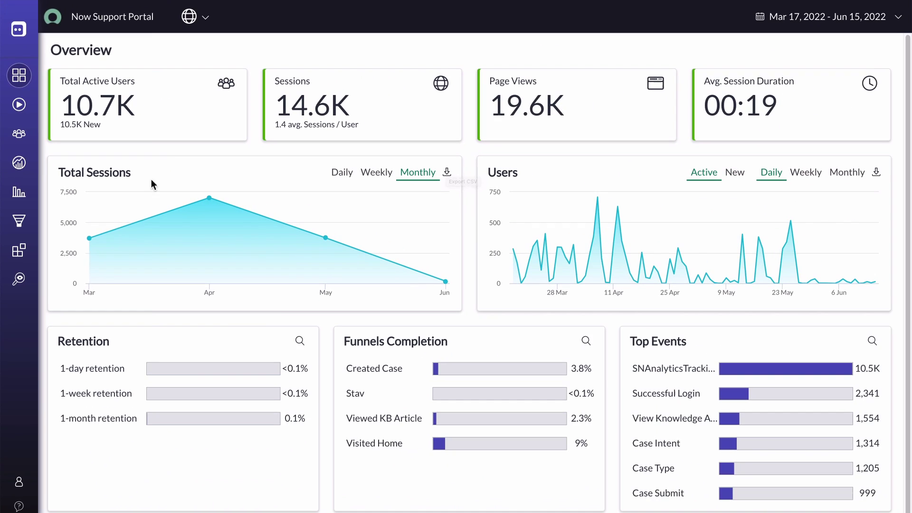
- List all sessions under Sessions > All and inspect the most recent session's details
mouse_move(29, 143)
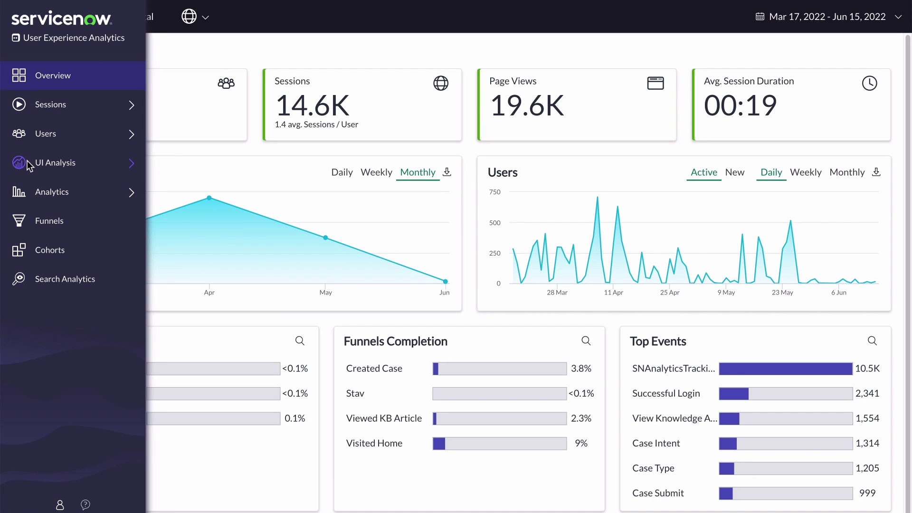
click(130, 105)
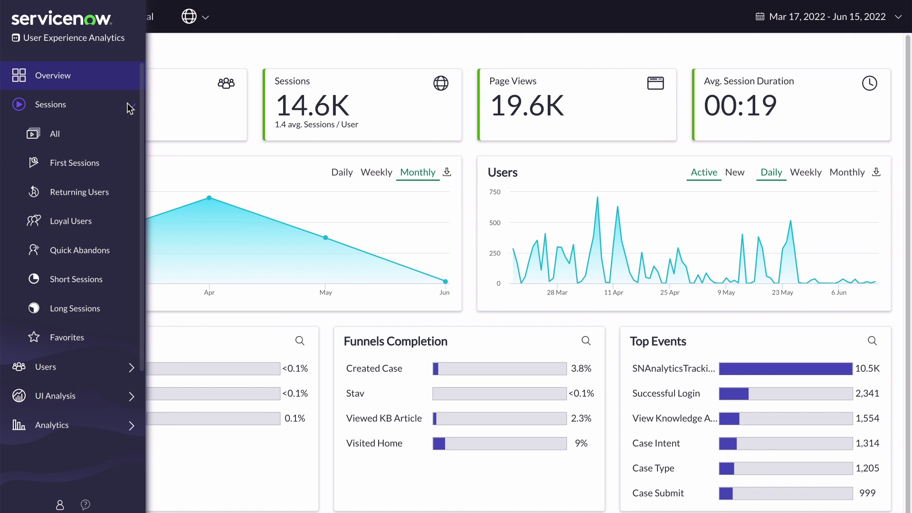
click(110, 132)
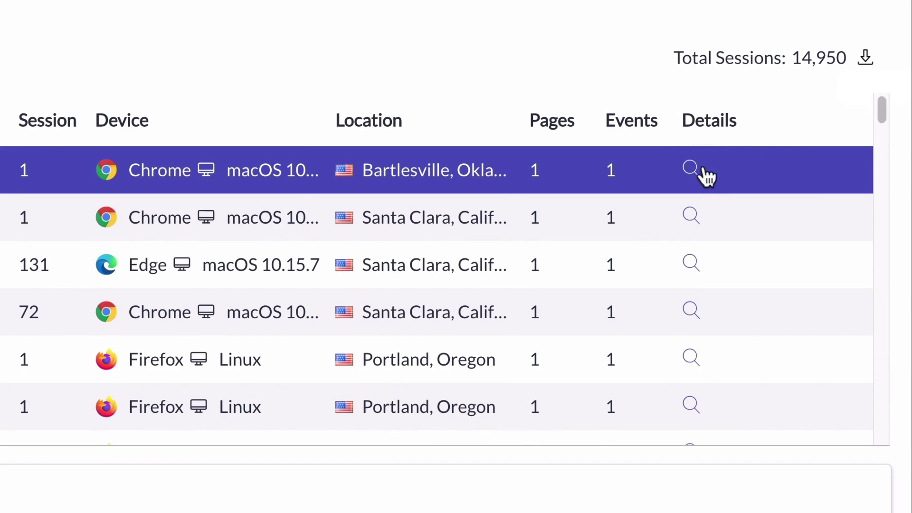
click(702, 170)
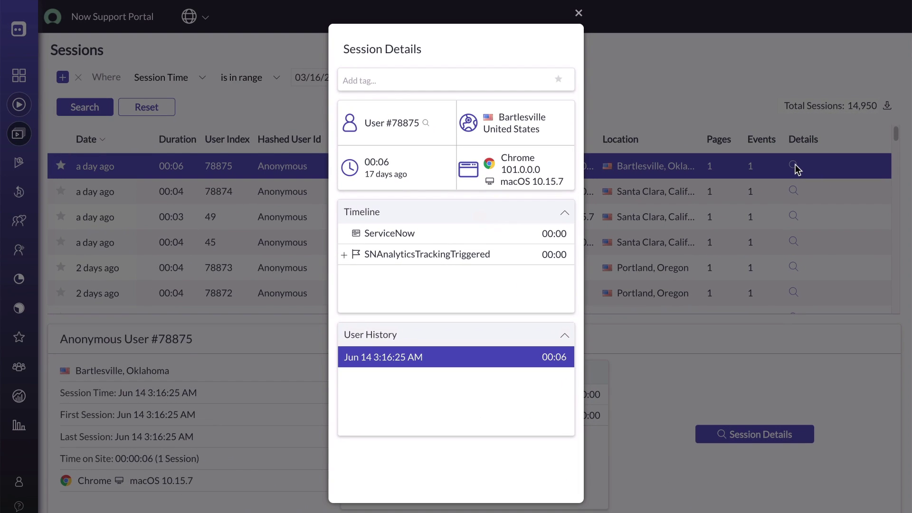
click(579, 13)
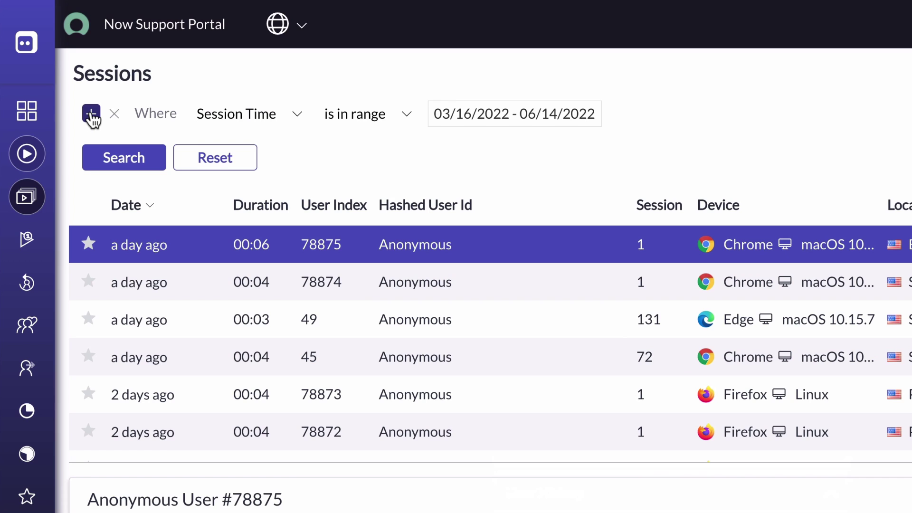
- Add an Operating Systems filter set to iOS and search, leaving 4 Safari sessions
click(91, 114)
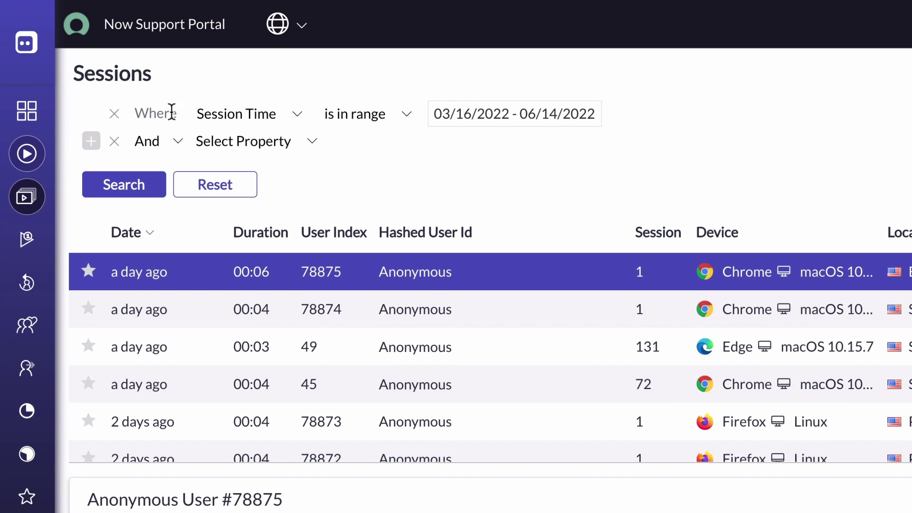
click(240, 116)
click(281, 393)
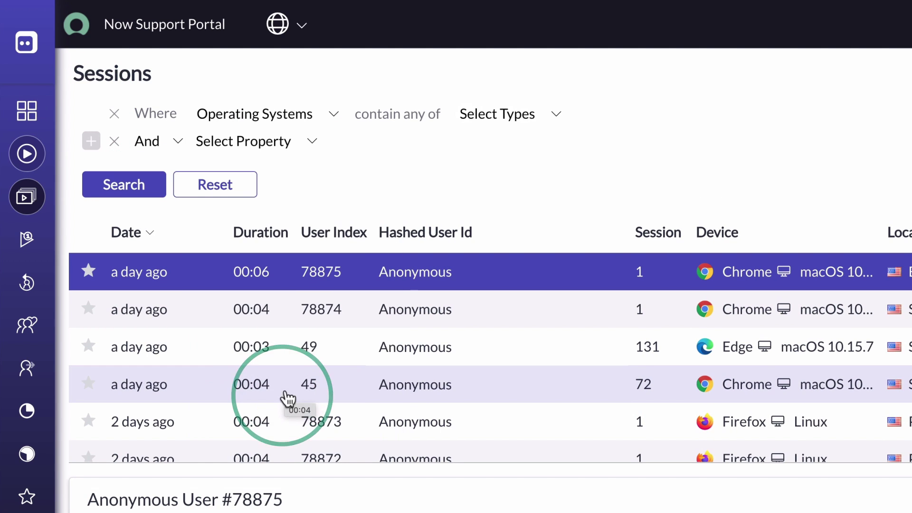
click(527, 122)
click(524, 197)
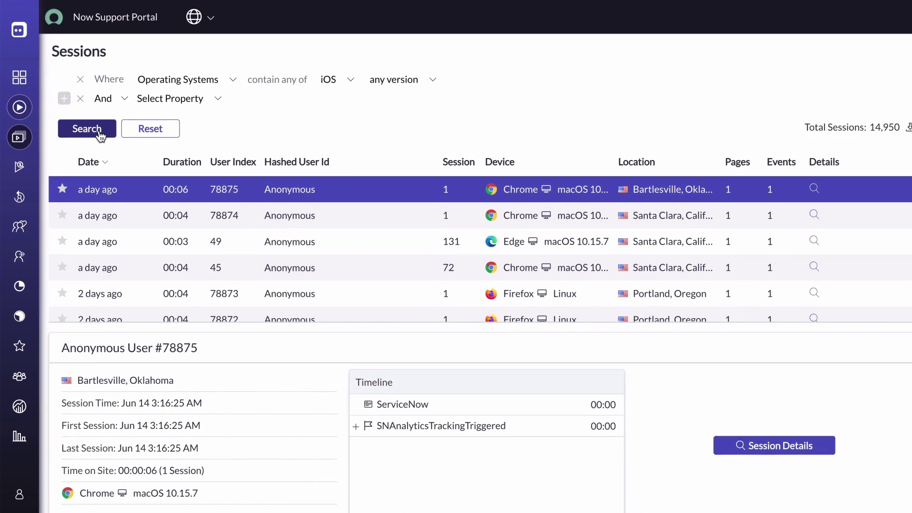
click(124, 185)
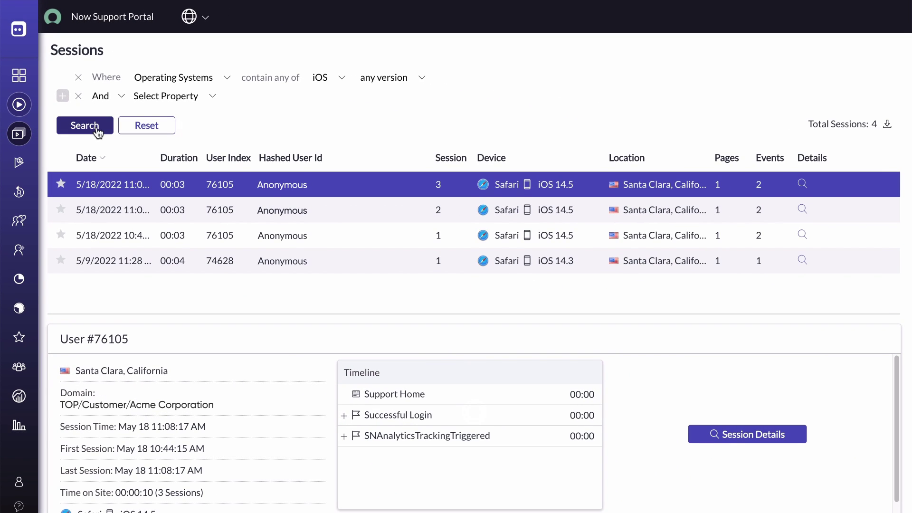
- Filter Users > All to Countries containing Germany and open the single matching user
mouse_move(29, 142)
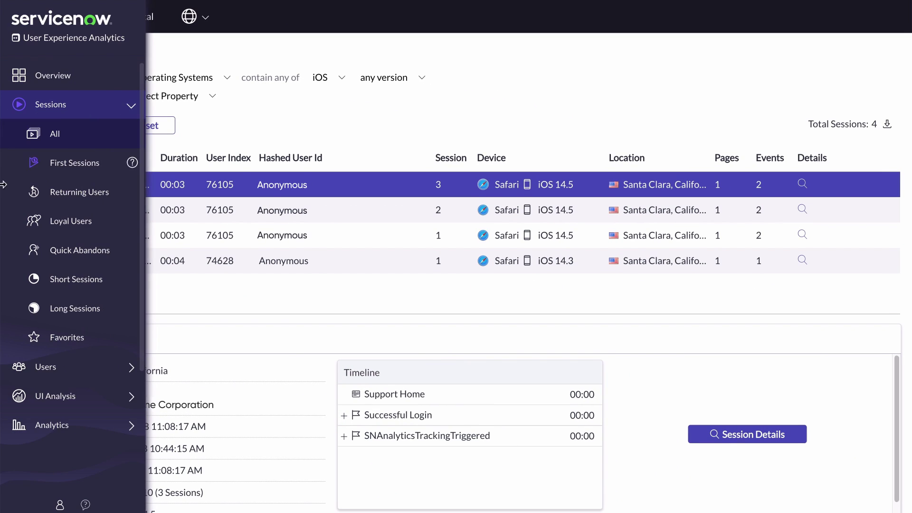
click(55, 369)
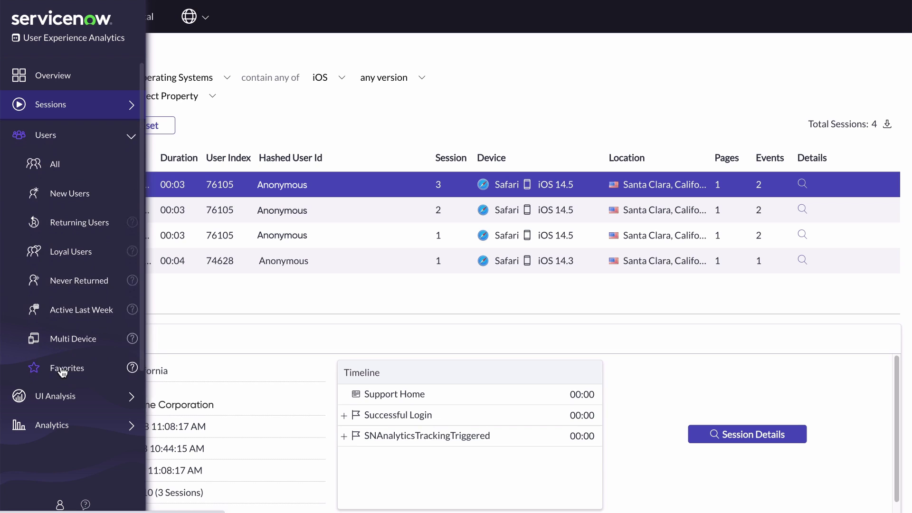
click(70, 169)
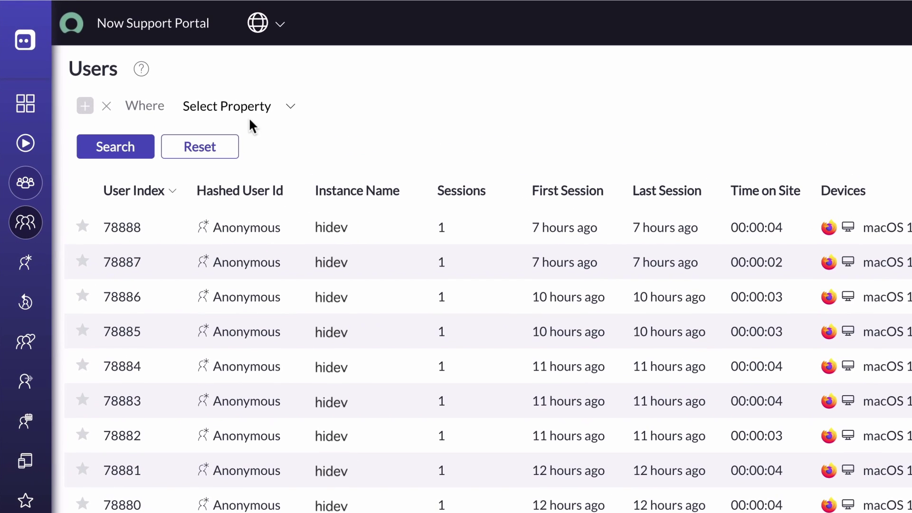
click(250, 119)
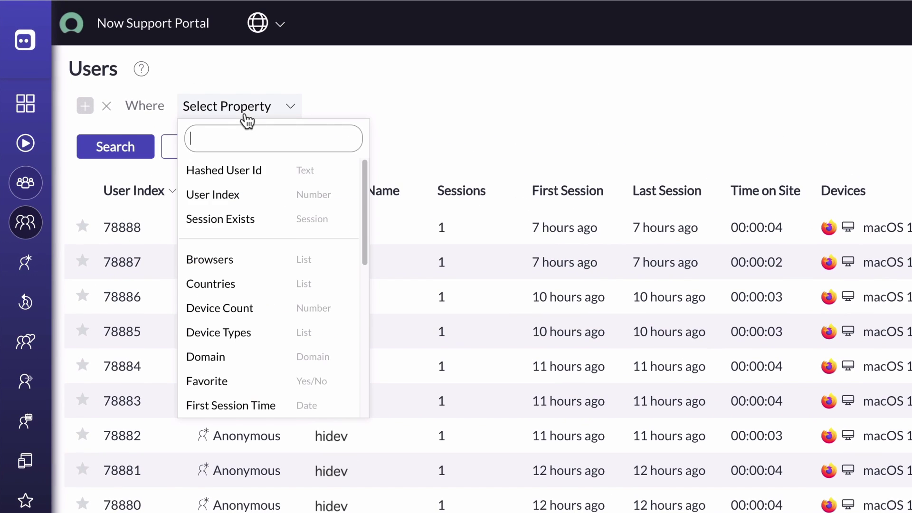
click(228, 285)
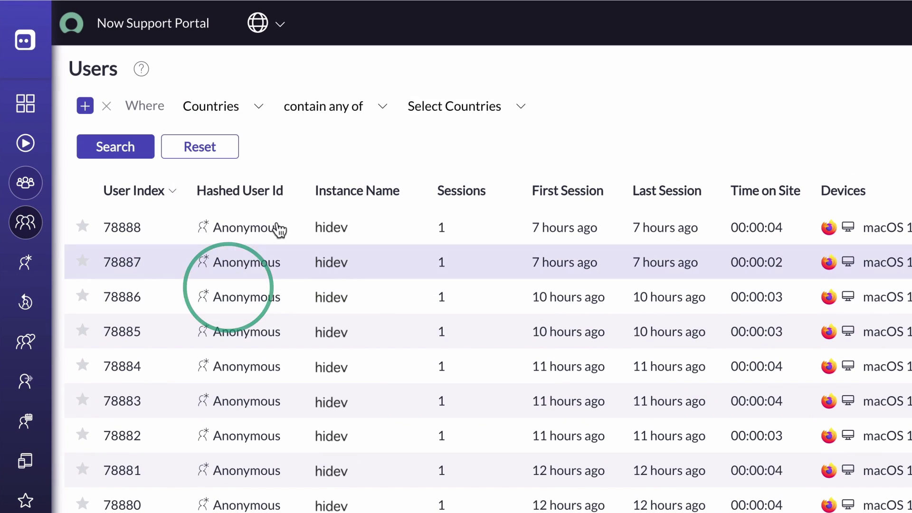
click(425, 108)
click(439, 206)
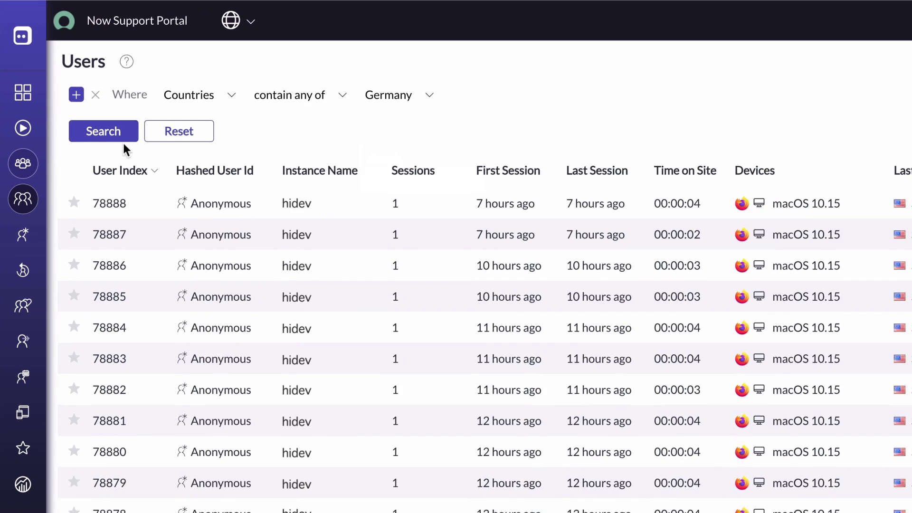
click(119, 148)
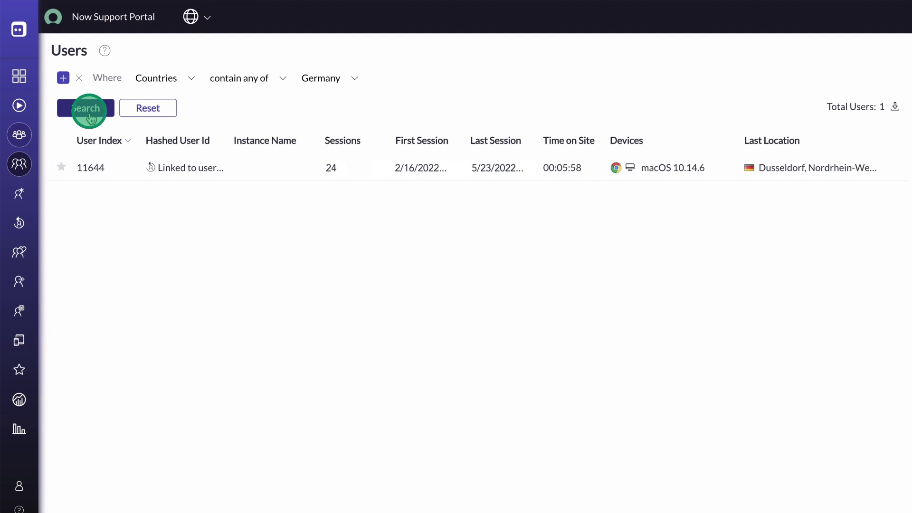
click(150, 164)
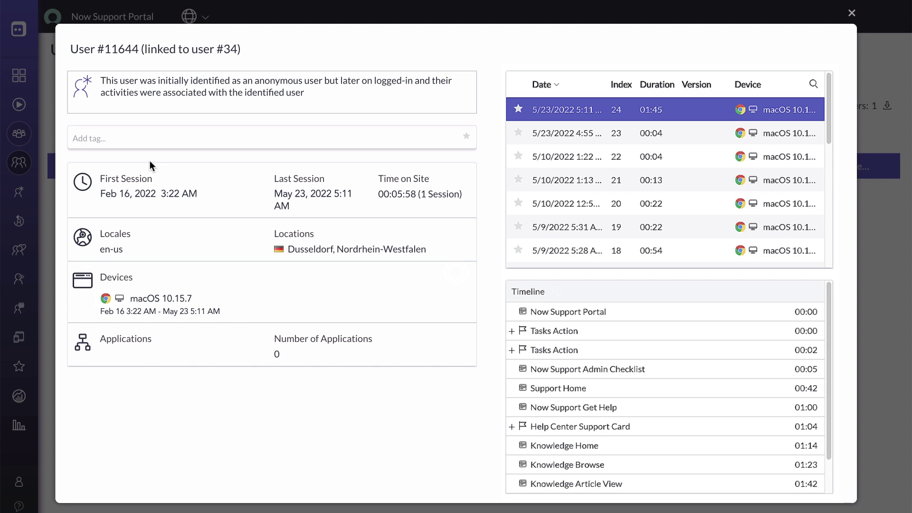
- Close the user detail dialog, returning to the Germany-filtered Users list showing Total Users: 1
click(851, 13)
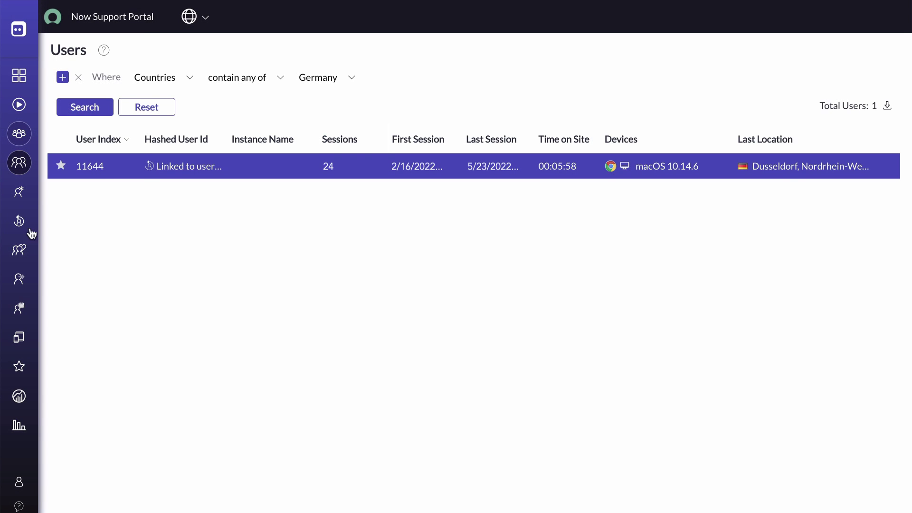
- Open the Pages analysis under UI Analysis
mouse_move(31, 233)
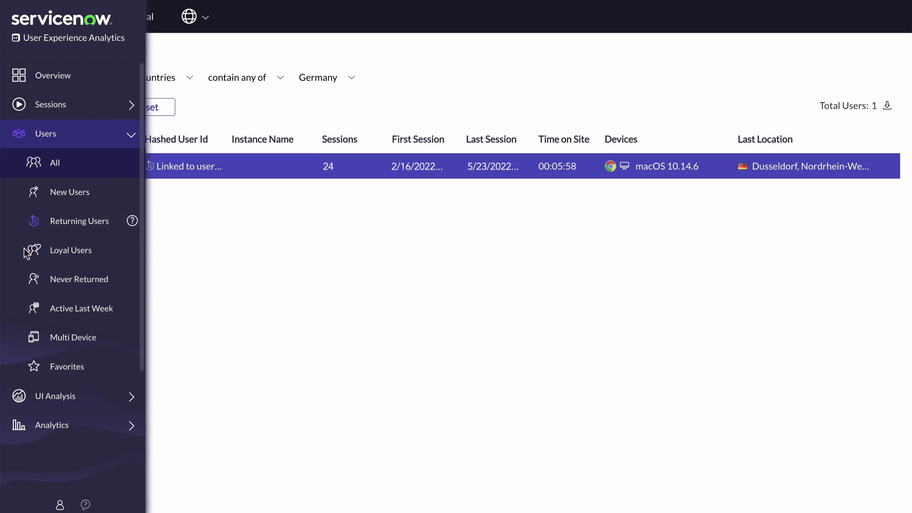
click(50, 399)
click(76, 224)
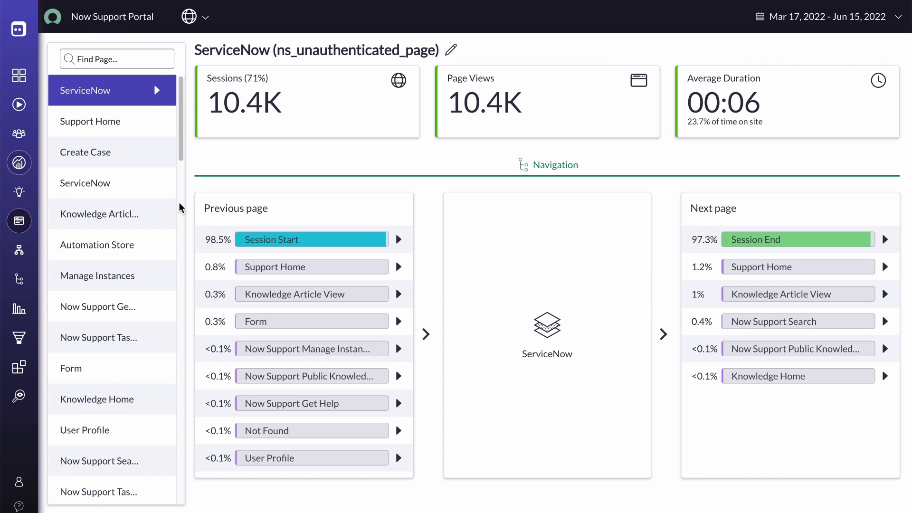
- Compare statistics for Support Home, Create Case, Automation Store and Knowledge Home pages
click(106, 124)
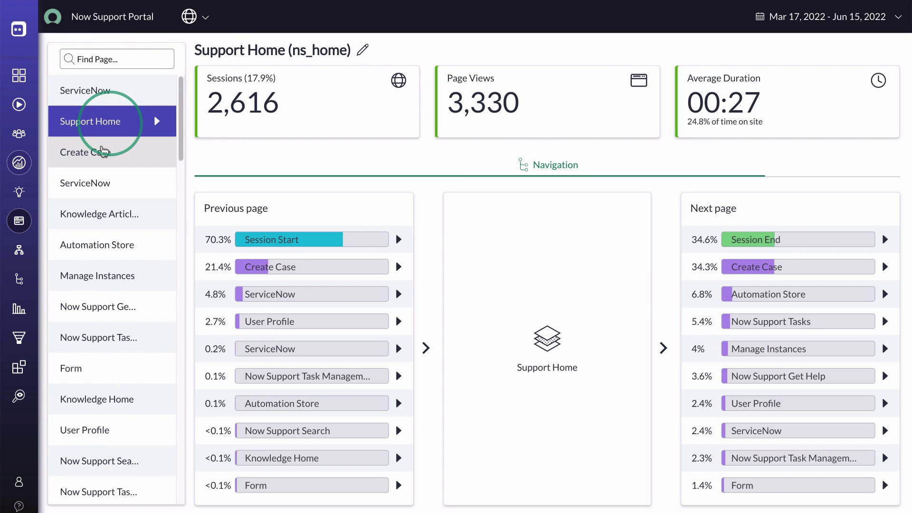
click(100, 154)
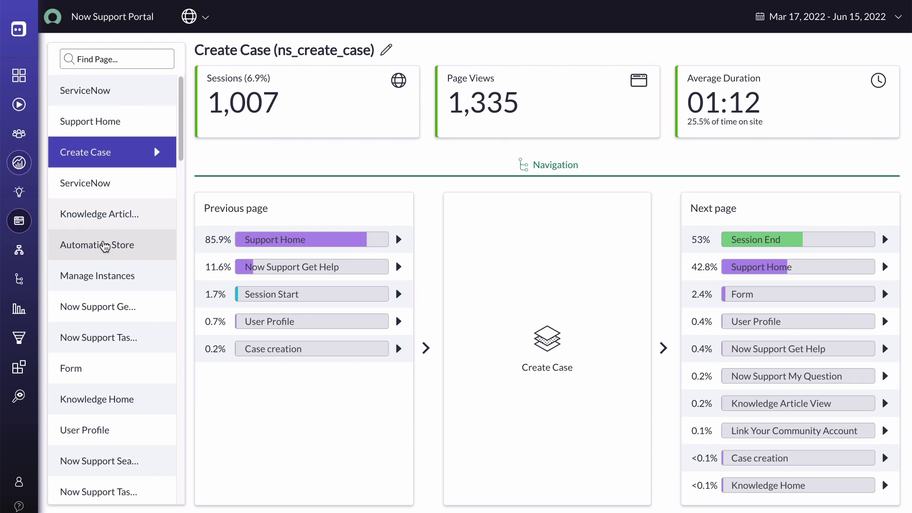
click(105, 246)
click(93, 399)
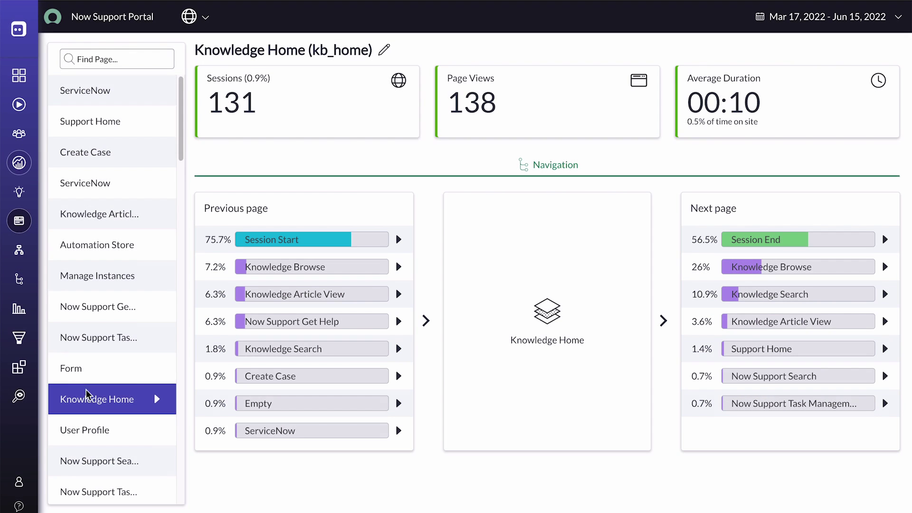
click(90, 280)
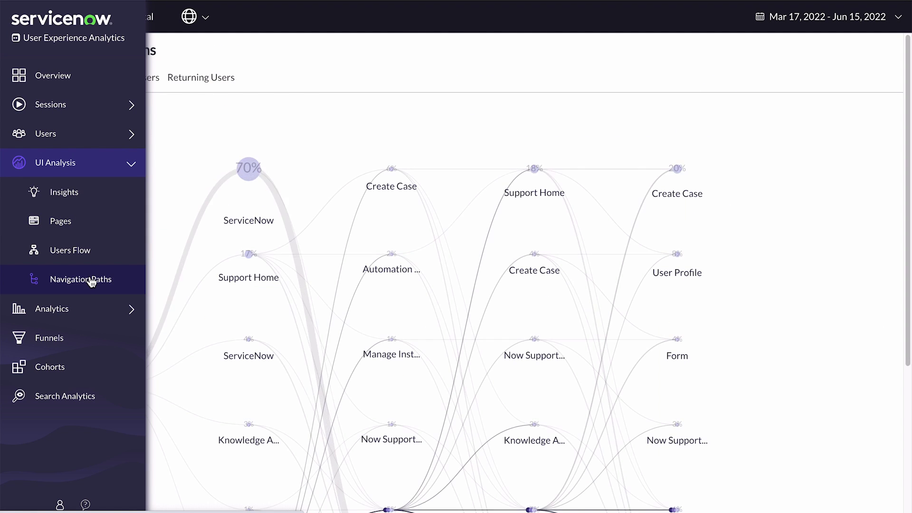
- Read the visit-count tooltips on the ServiceNow, Support Home and Create Case path nodes
mouse_move(255, 164)
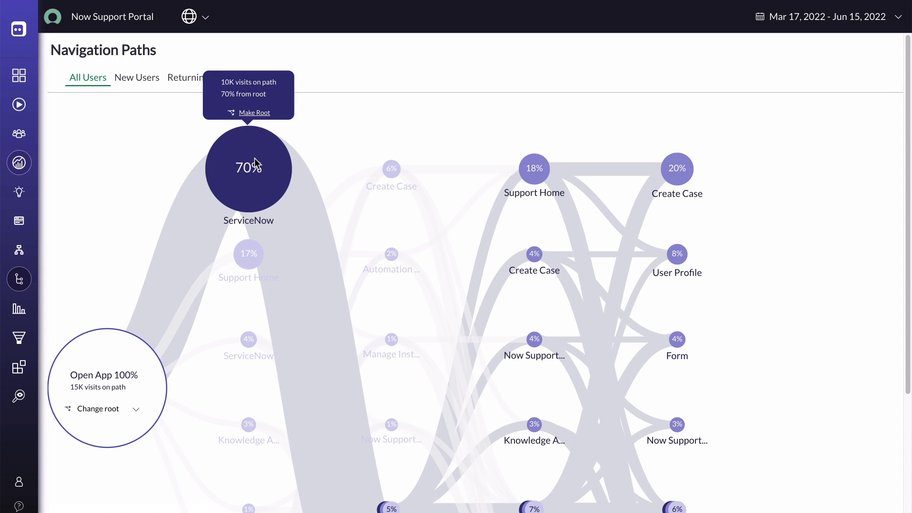
mouse_move(246, 253)
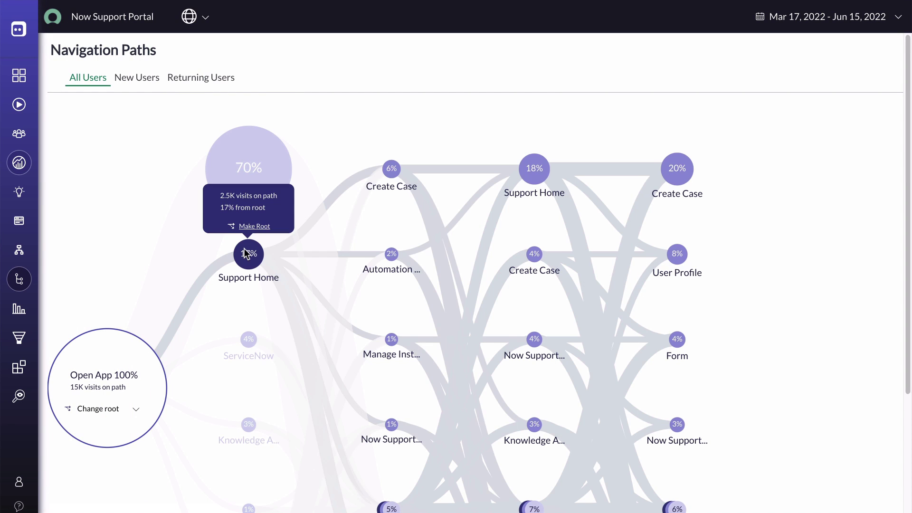
mouse_move(394, 172)
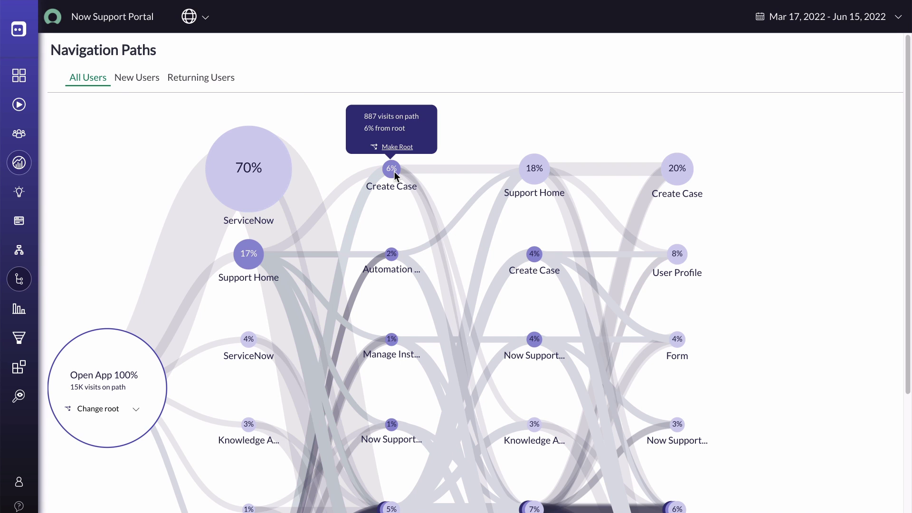
mouse_move(534, 175)
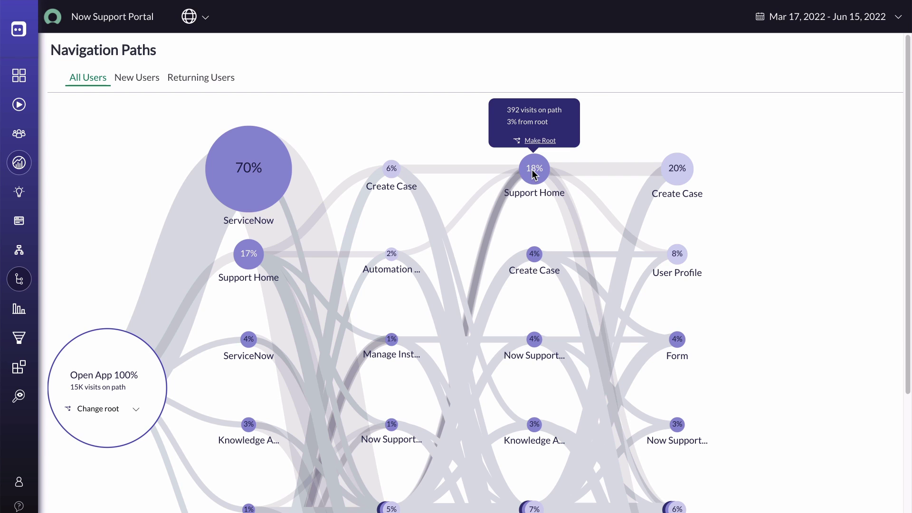
mouse_move(662, 176)
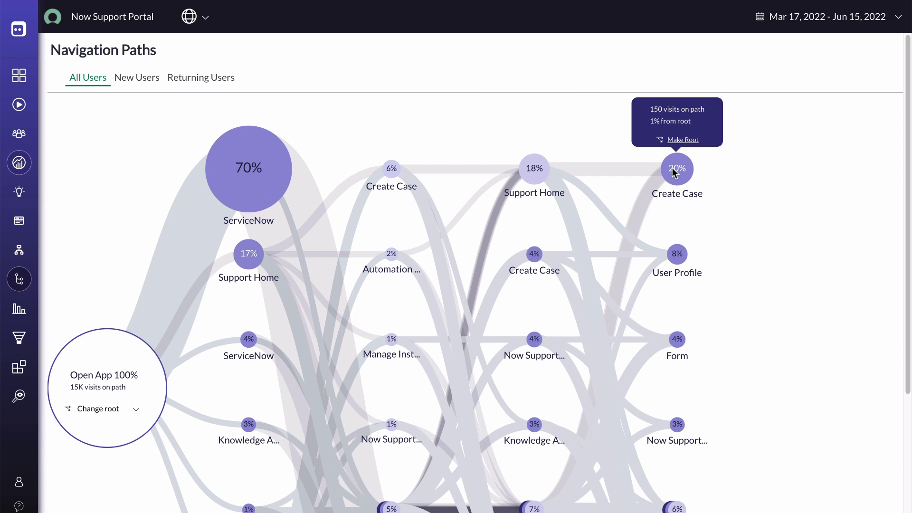
mouse_move(29, 228)
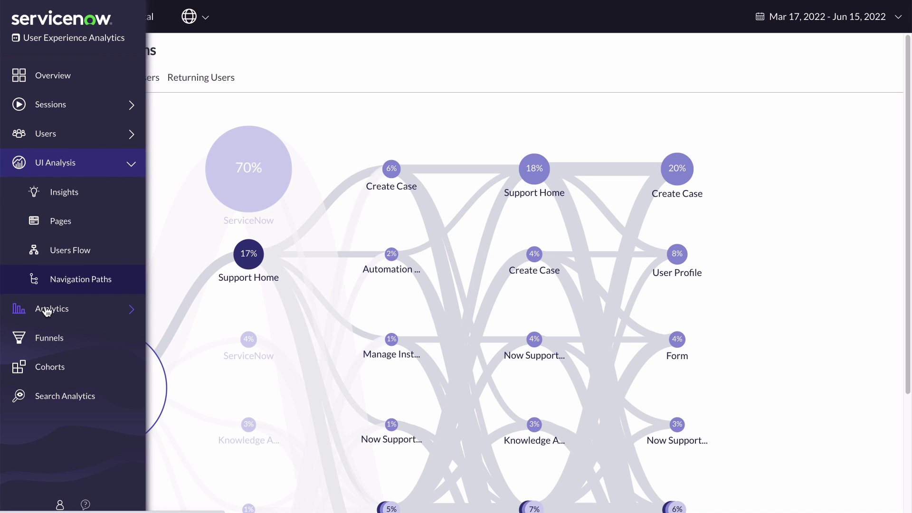
- Review the Analytics > Usage dashboard down to the Hourly Usage chart
click(47, 310)
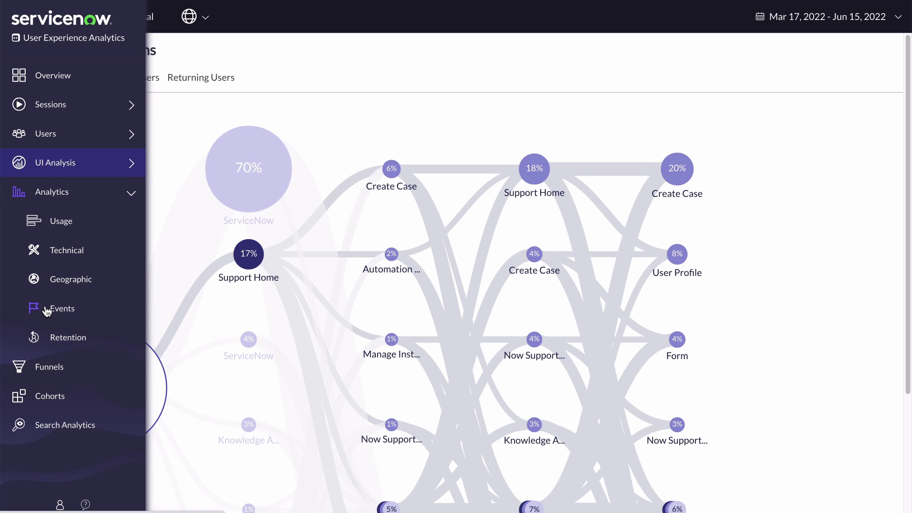
click(64, 227)
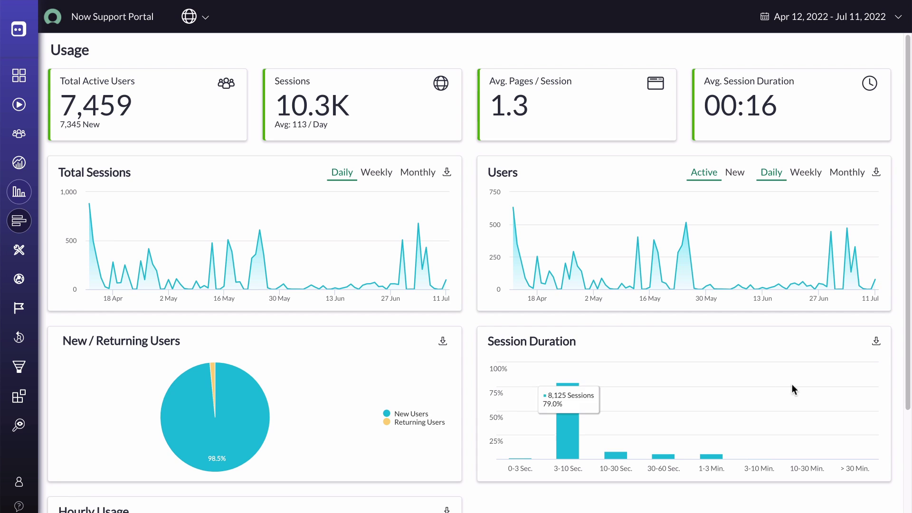
scroll(901, 506, down, 3)
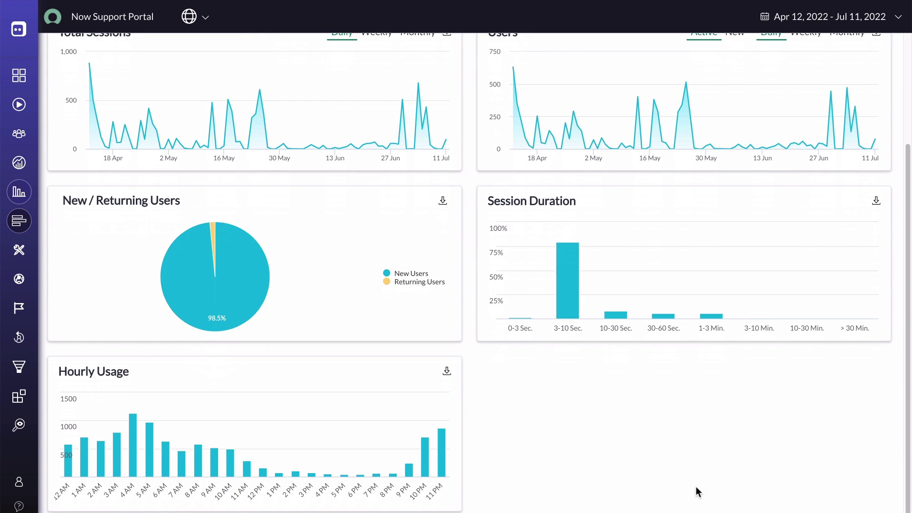
- View the Technical breakdown of operating systems, resolutions and devices, then the Events list
click(51, 254)
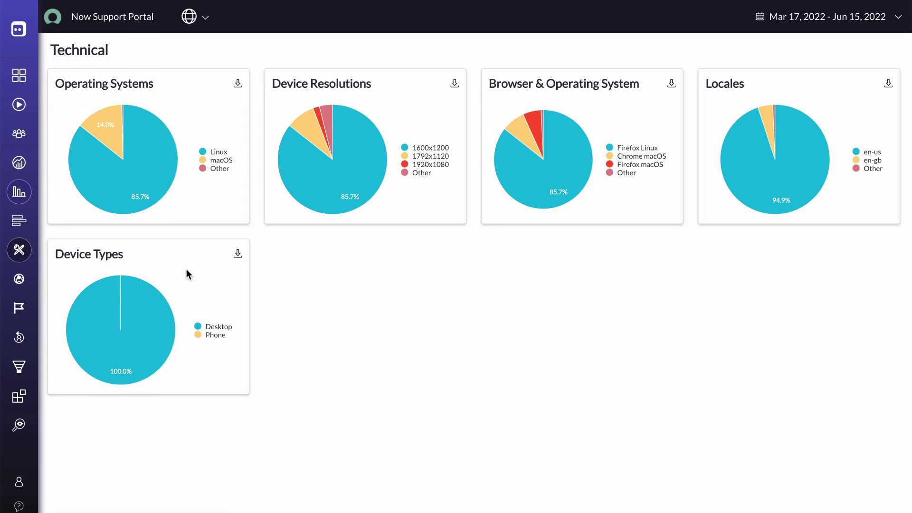
mouse_move(28, 290)
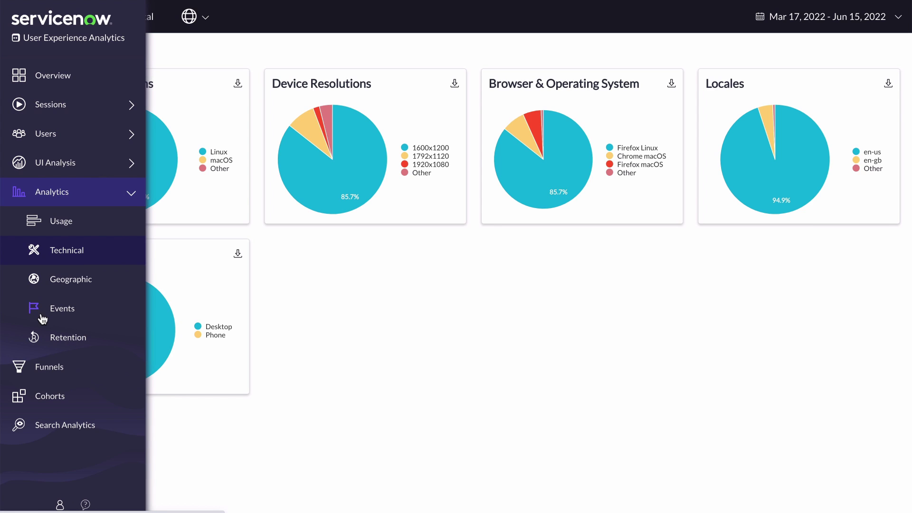
click(34, 309)
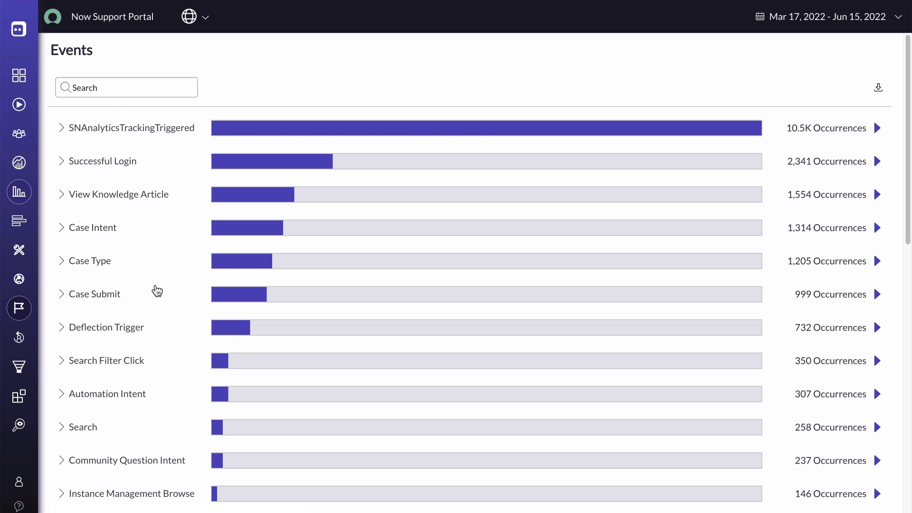
- Expand View Knowledge Article's breakdown and page to the remaining Article Number legend entries
click(153, 195)
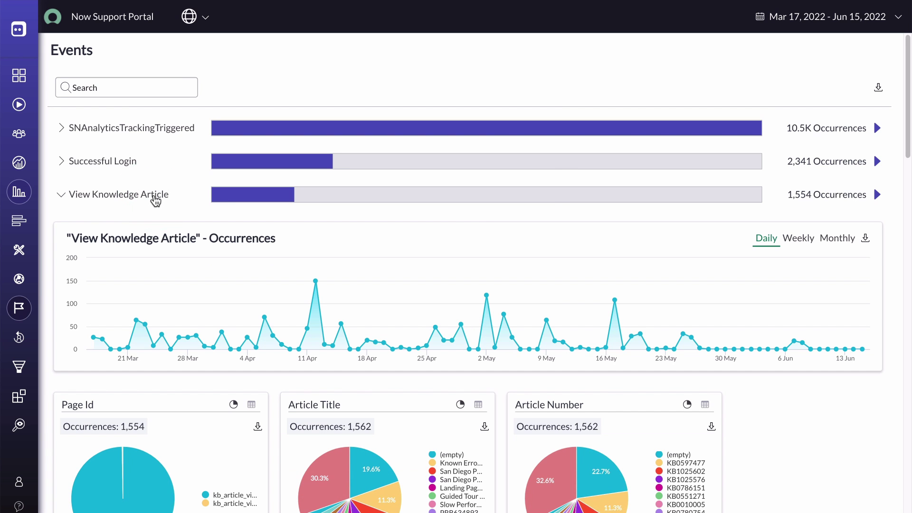
scroll(155, 200, down, 5)
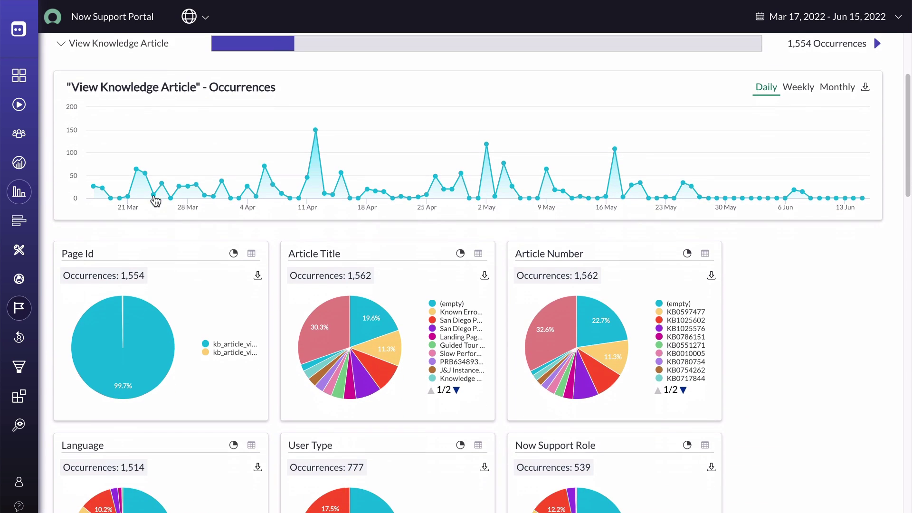
scroll(155, 201, down, 1)
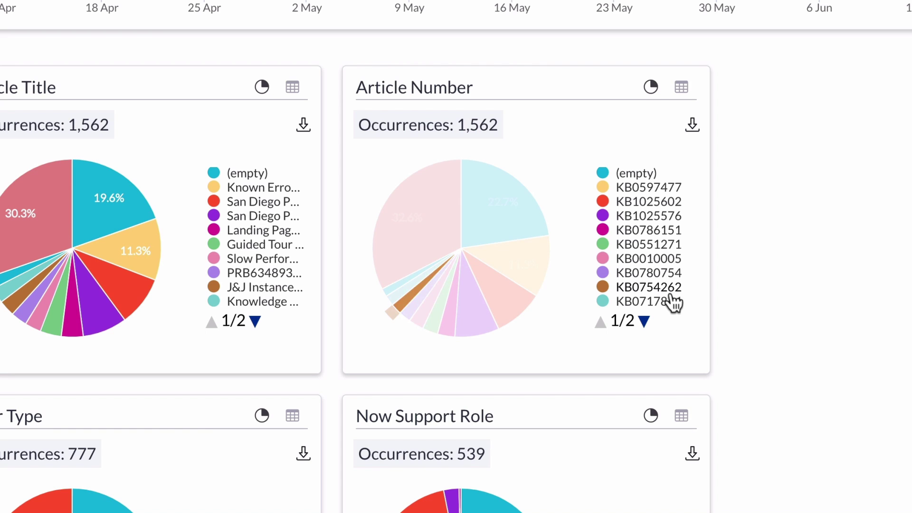
click(643, 322)
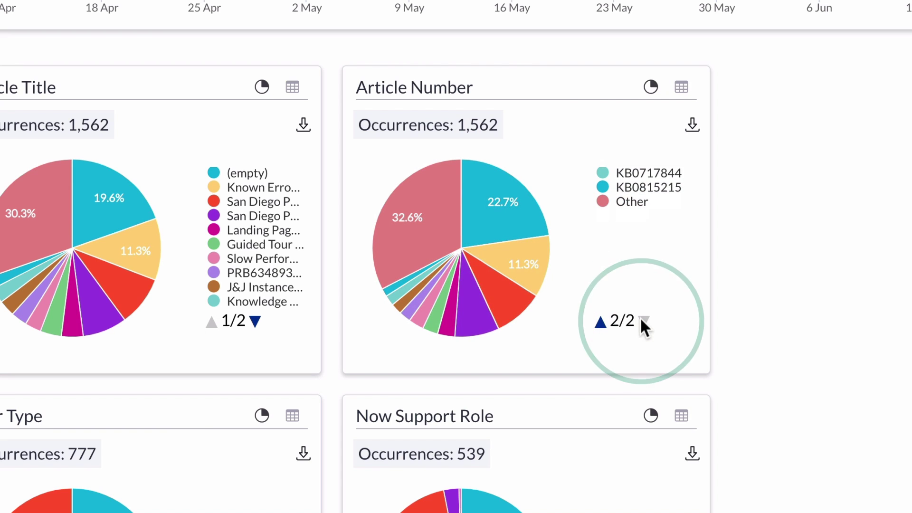